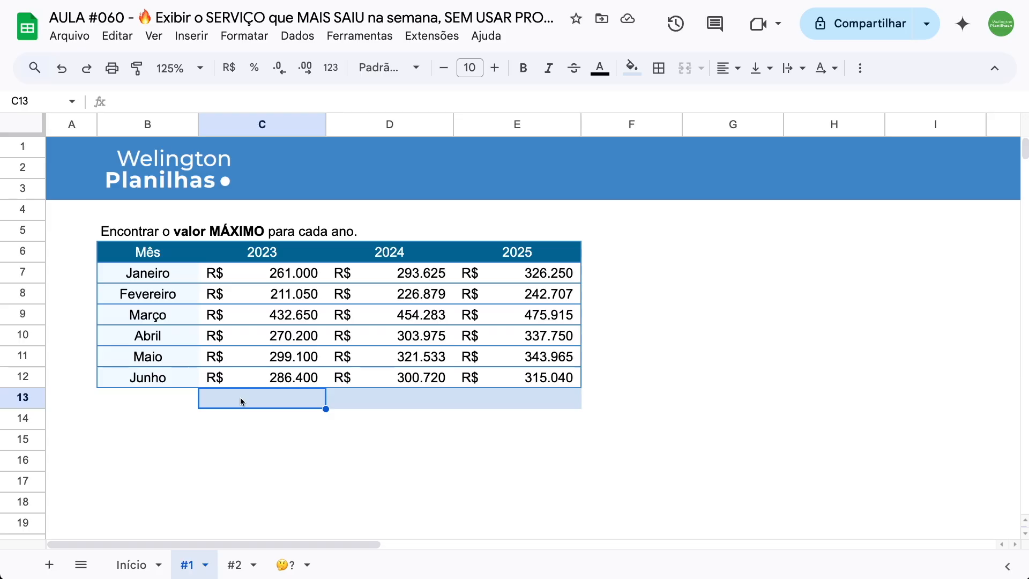
- Enter the formula =MÁXIMO(C7:C12) in C13 for the 2023 column
type("=")
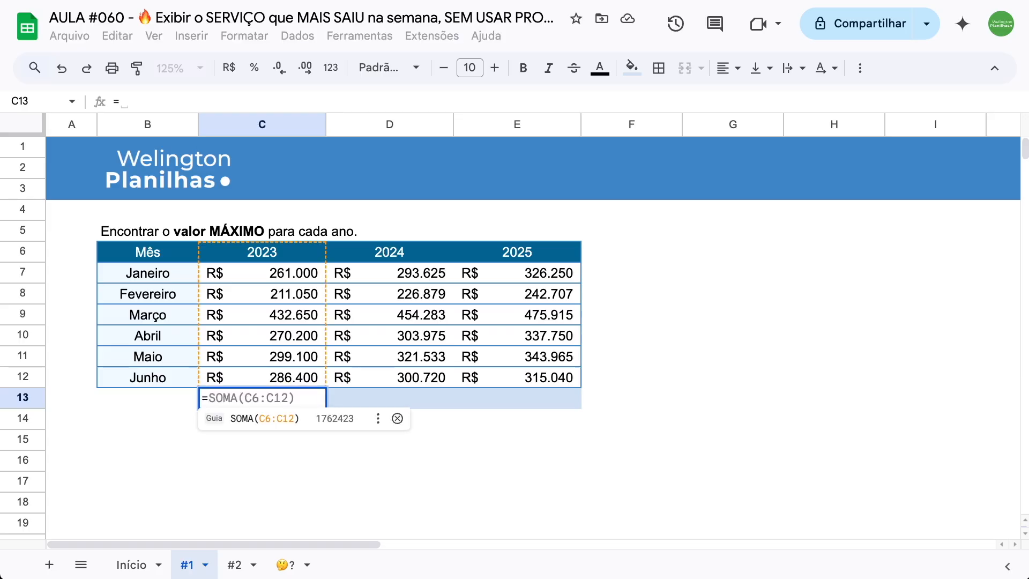
type("máx")
key("Tab")
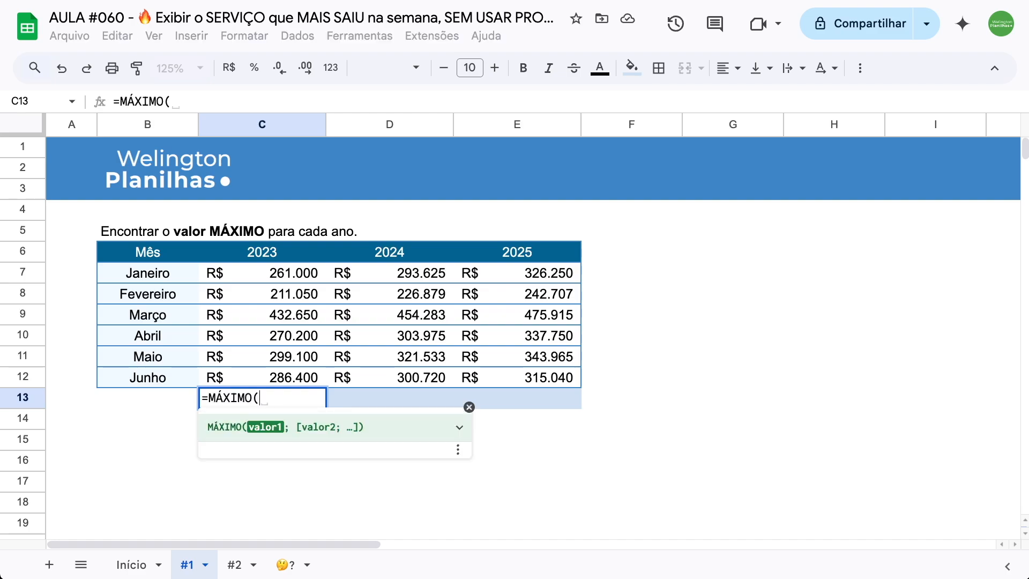
left_click_drag(263, 275, 262, 376)
type(")")
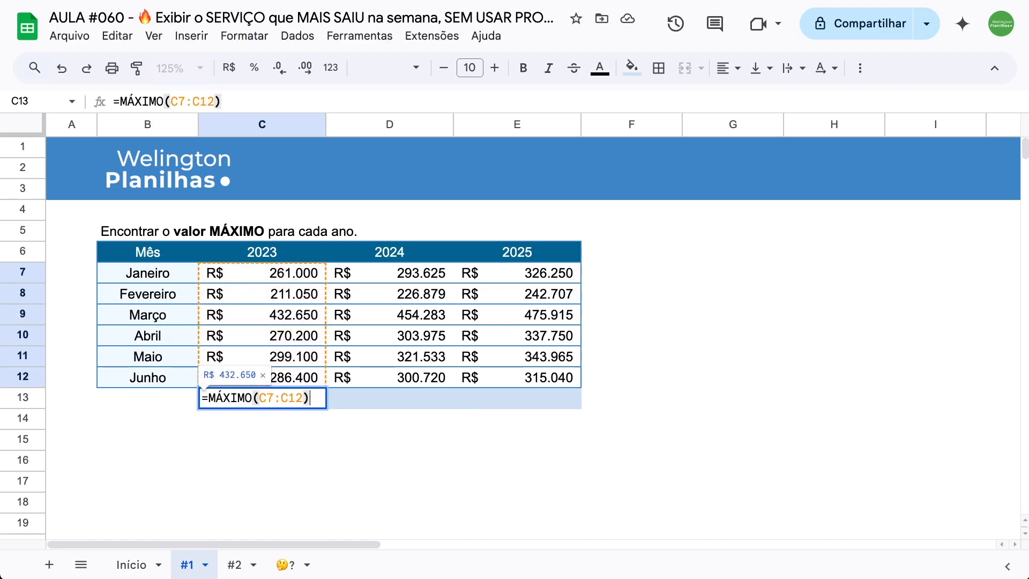
key("Return")
key("Up")
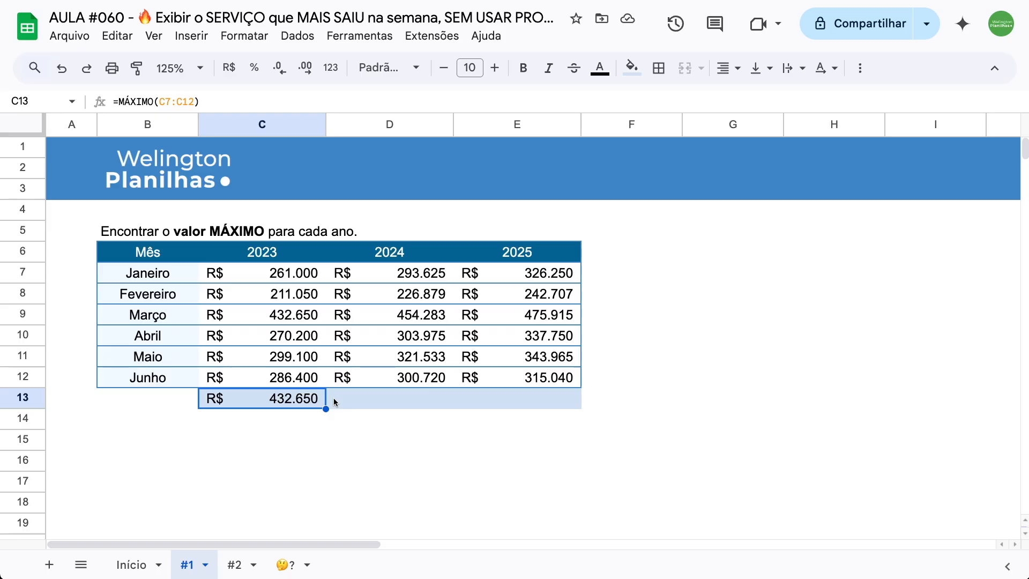
- Try filling the MÁXIMO formula from C13 across to E13, and undo both the fill and the formula
left_click_drag(326, 409, 538, 407)
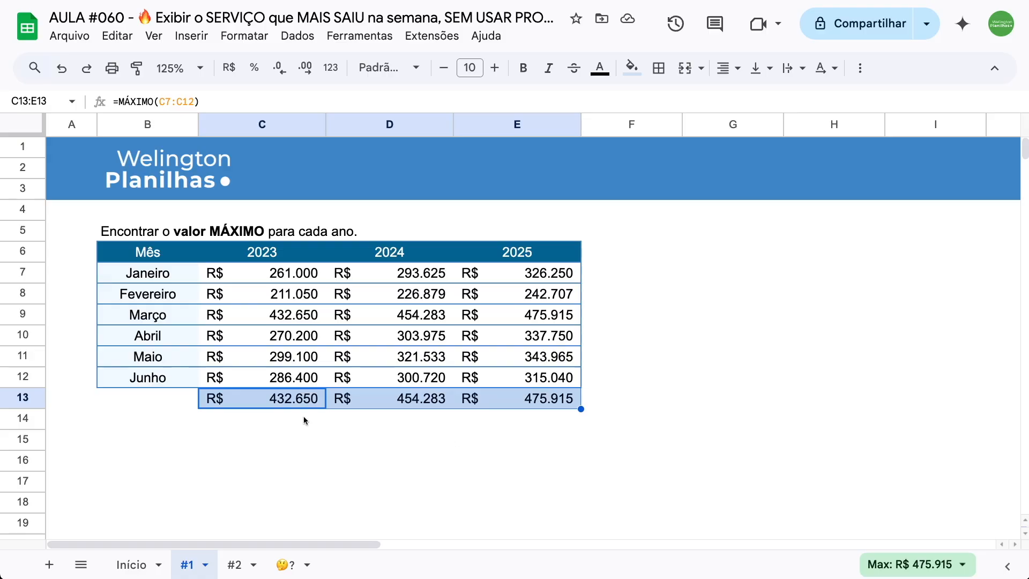
key("super+z")
key("super+z")
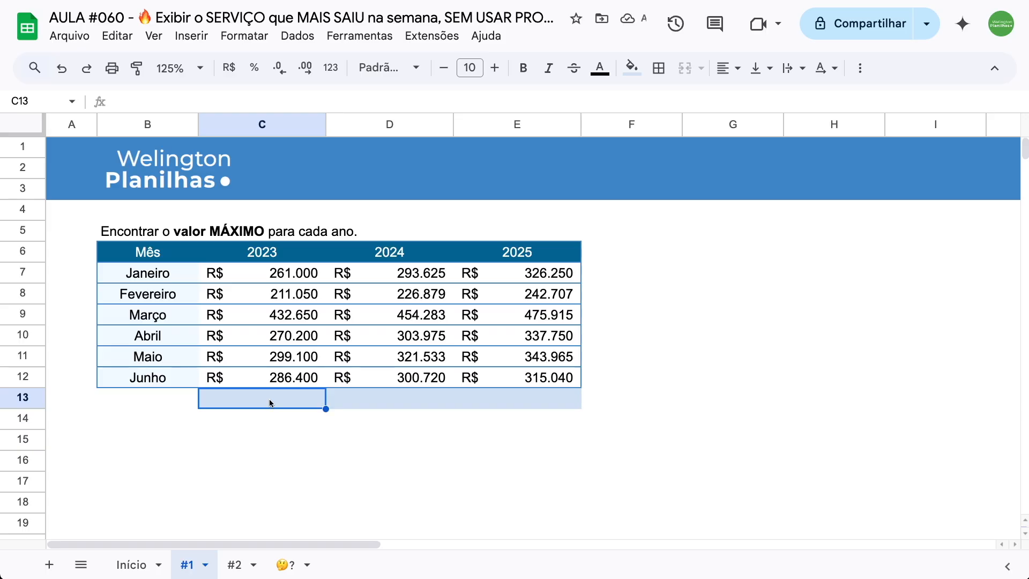
- Start a BYCOL formula in C13 over the range C7:E12 with a LAMBDA as its second argument
type("=")
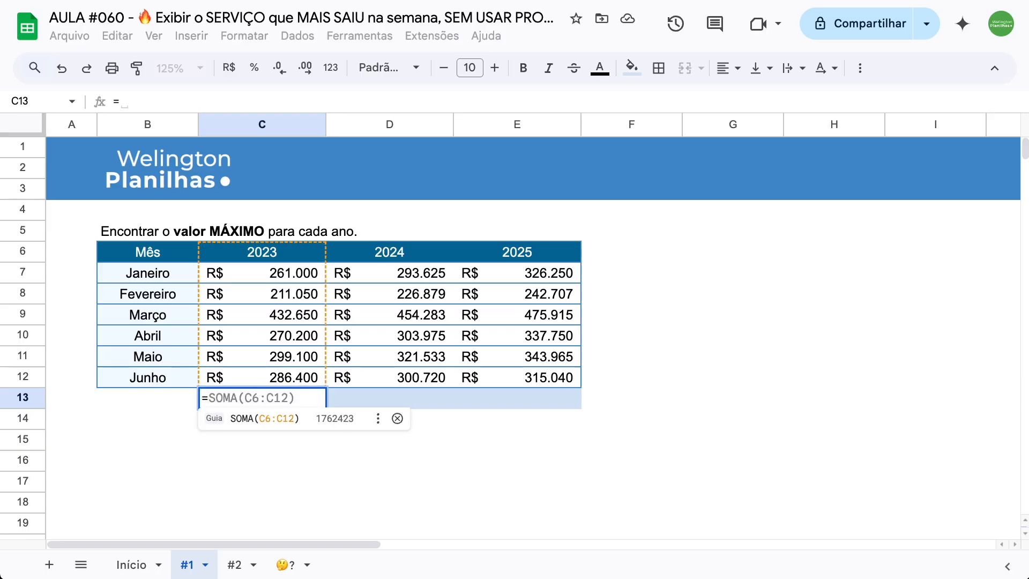
type("byc")
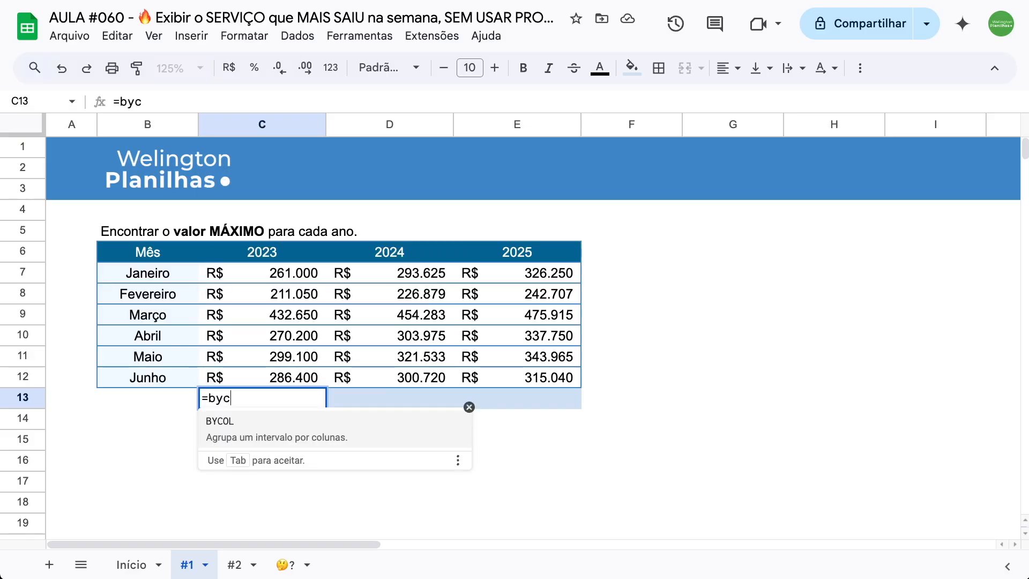
key("Tab")
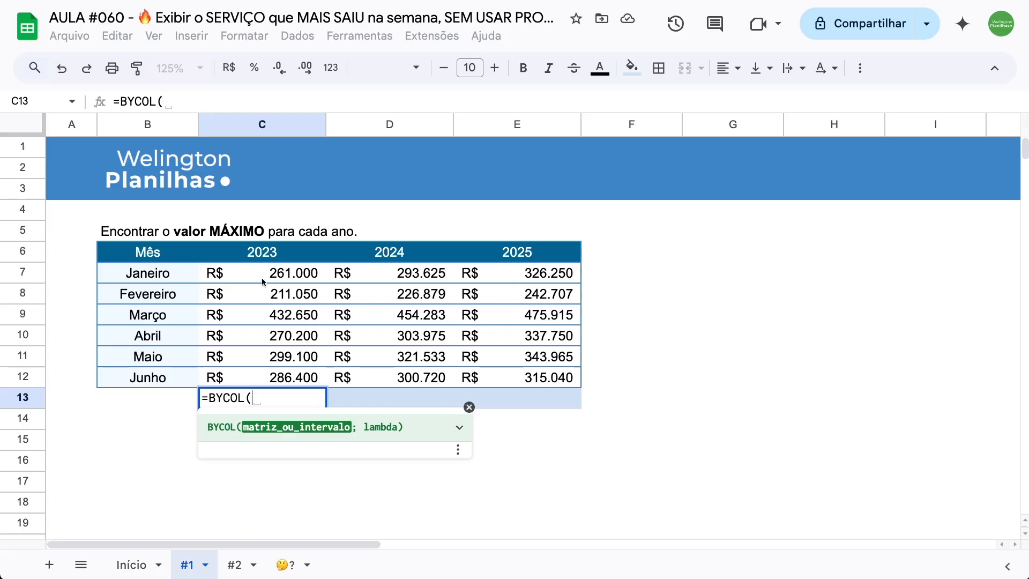
left_click_drag(215, 272, 512, 382)
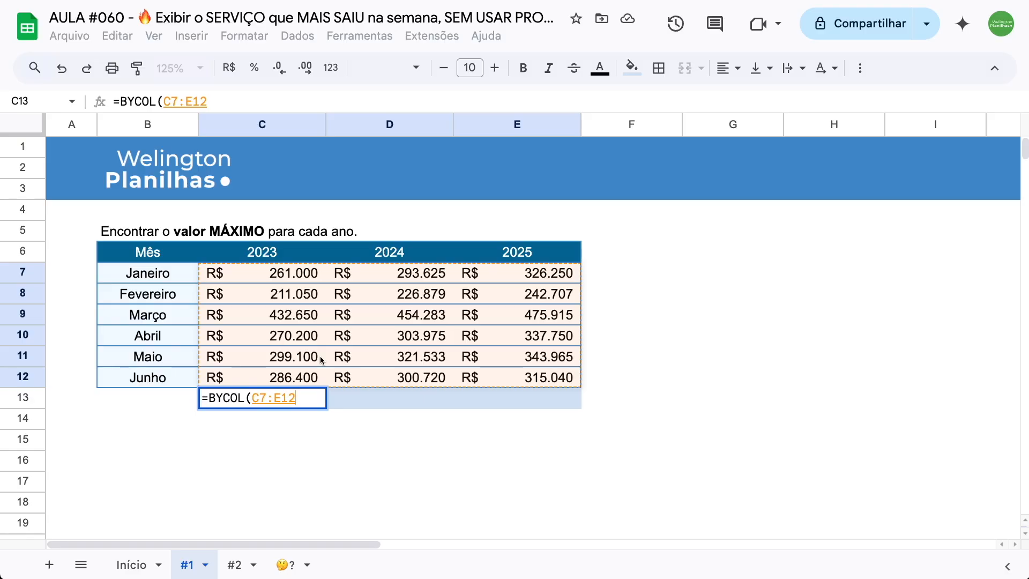
type(";")
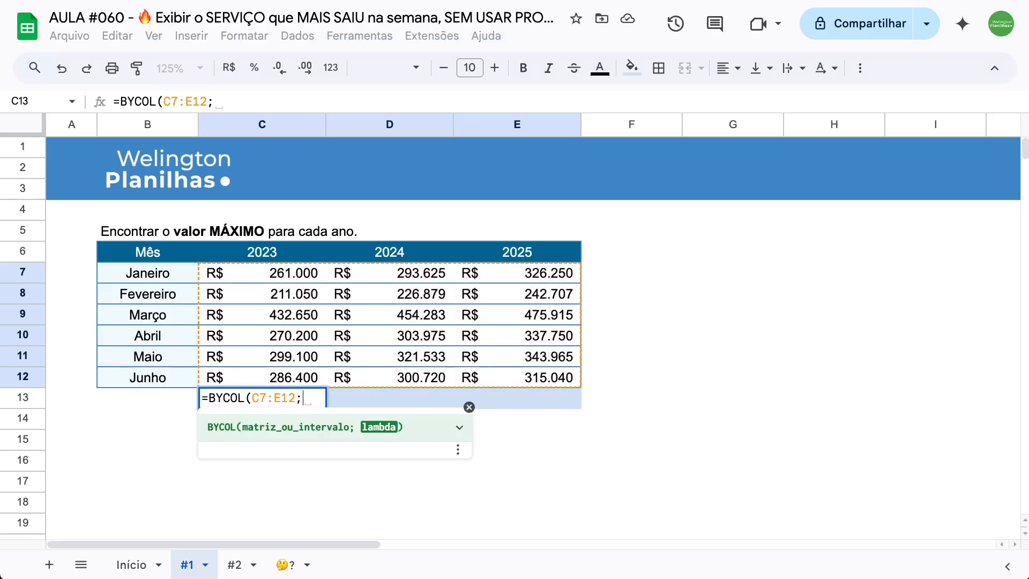
type("lam")
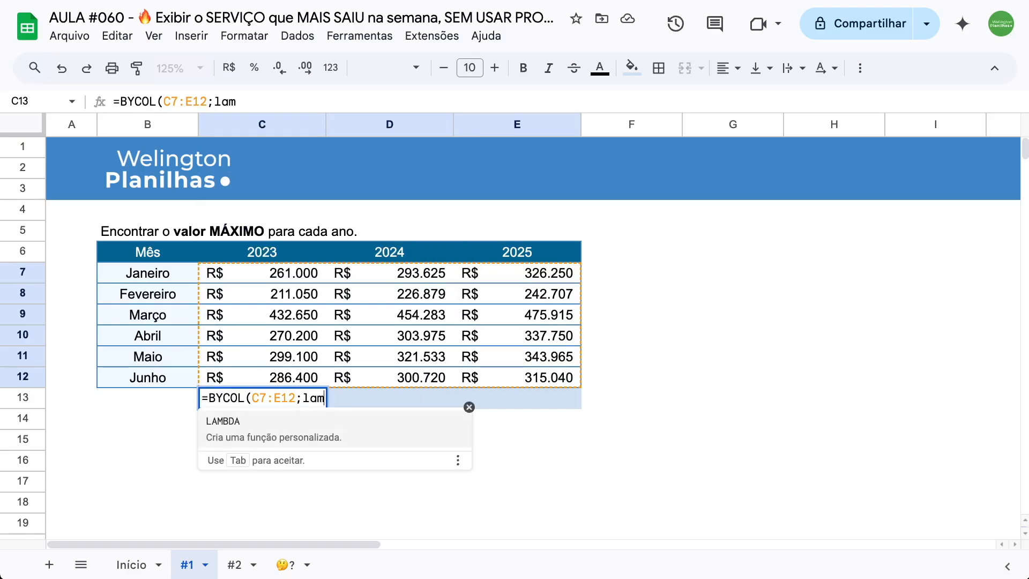
key("Tab")
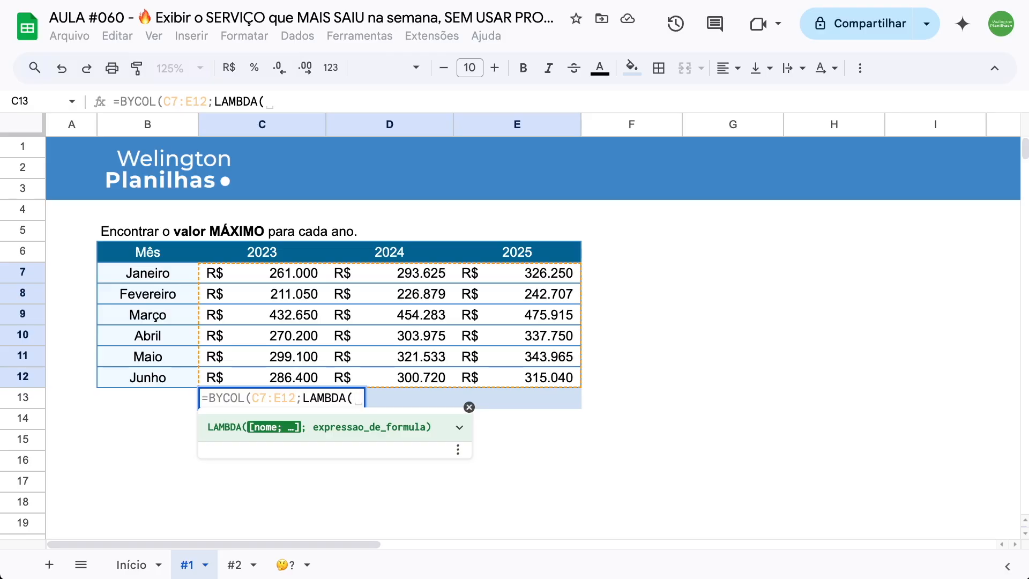
- Complete the LAMBDA with the parameter porColuna and the expression MÁXIMO(porColuna), commit the formula, and check the 2023 values C7:C12
type("por")
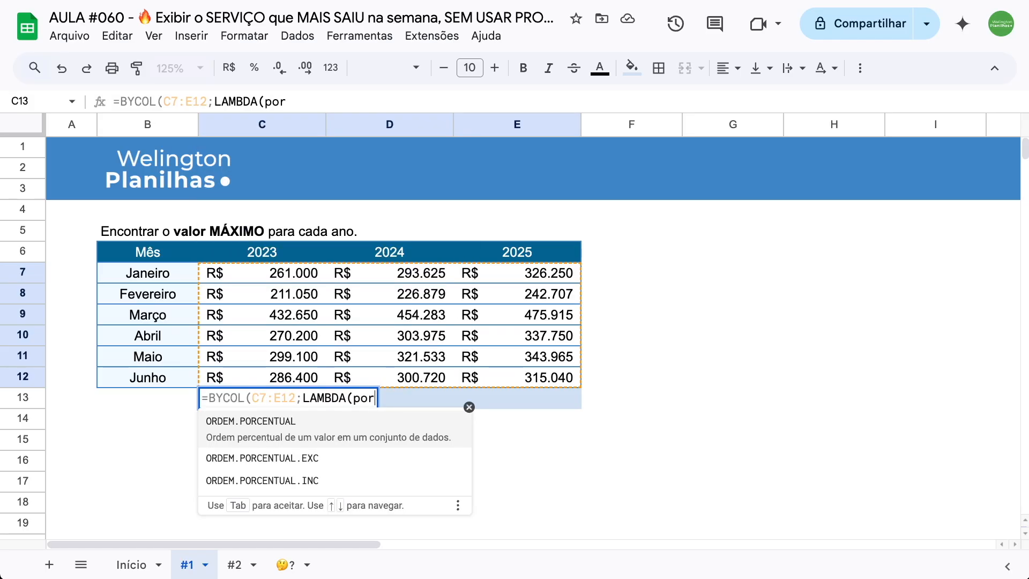
type("Coluna;")
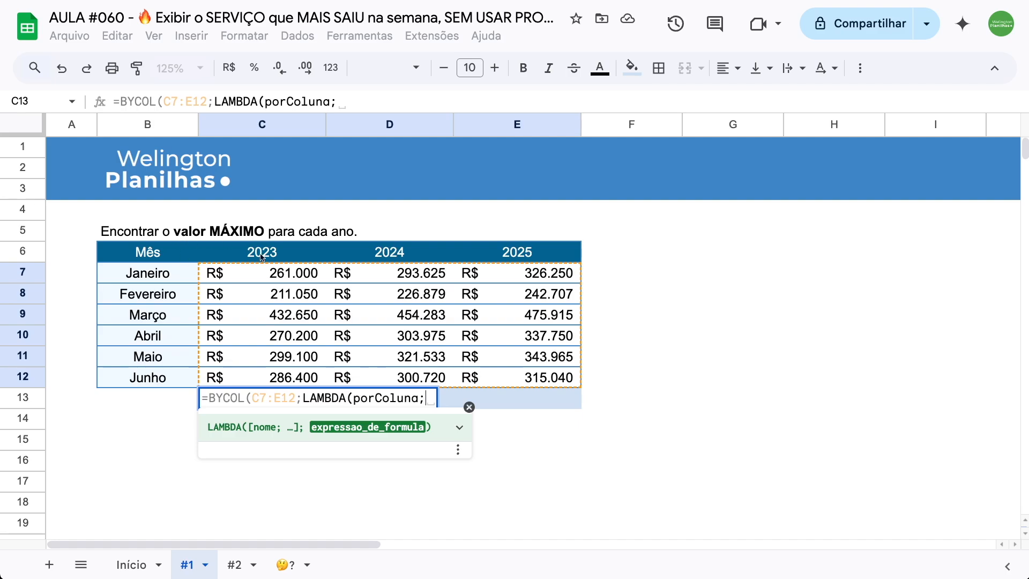
type("má")
key("Tab")
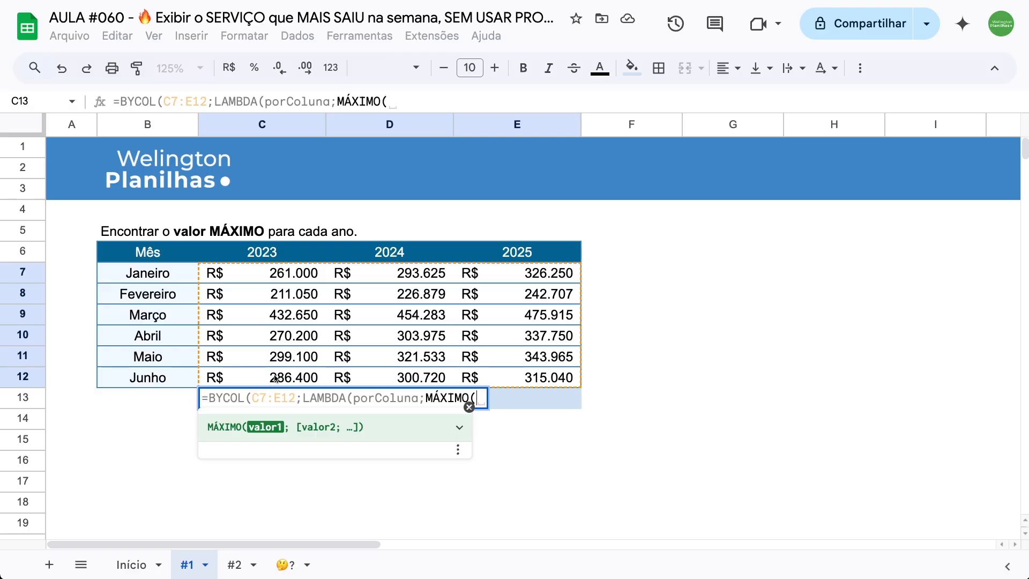
type("porColuna")
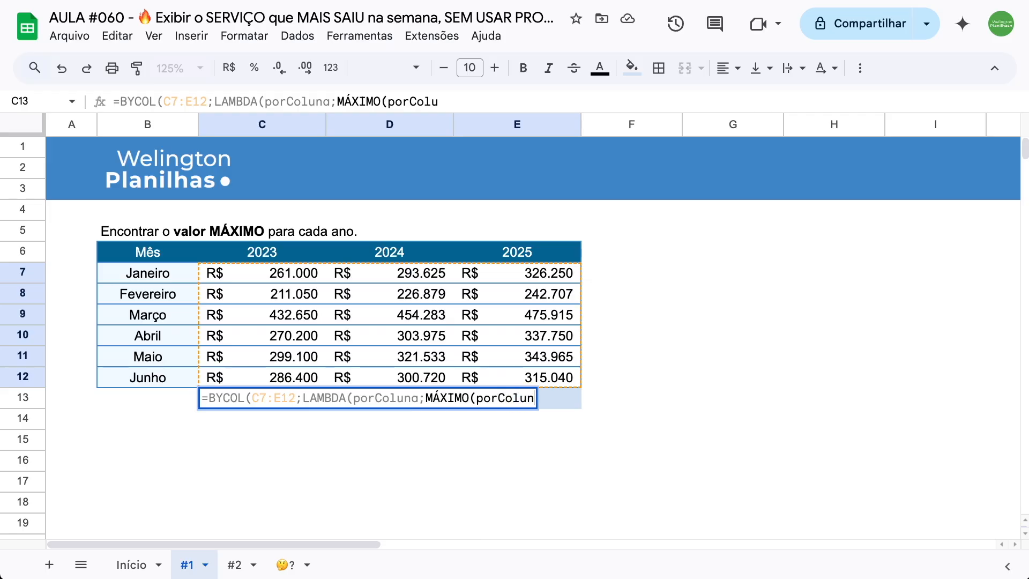
type(")")
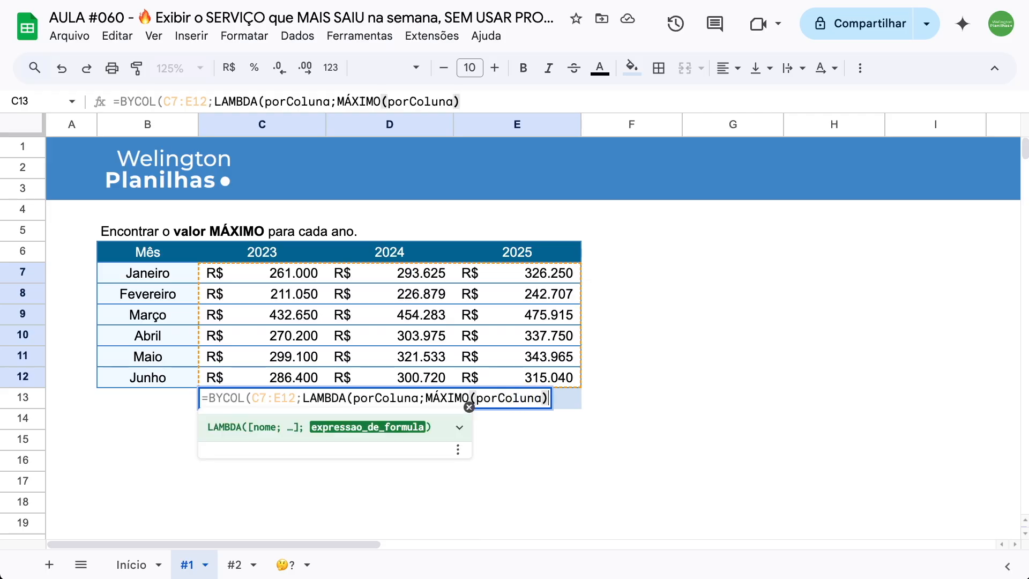
type(")")
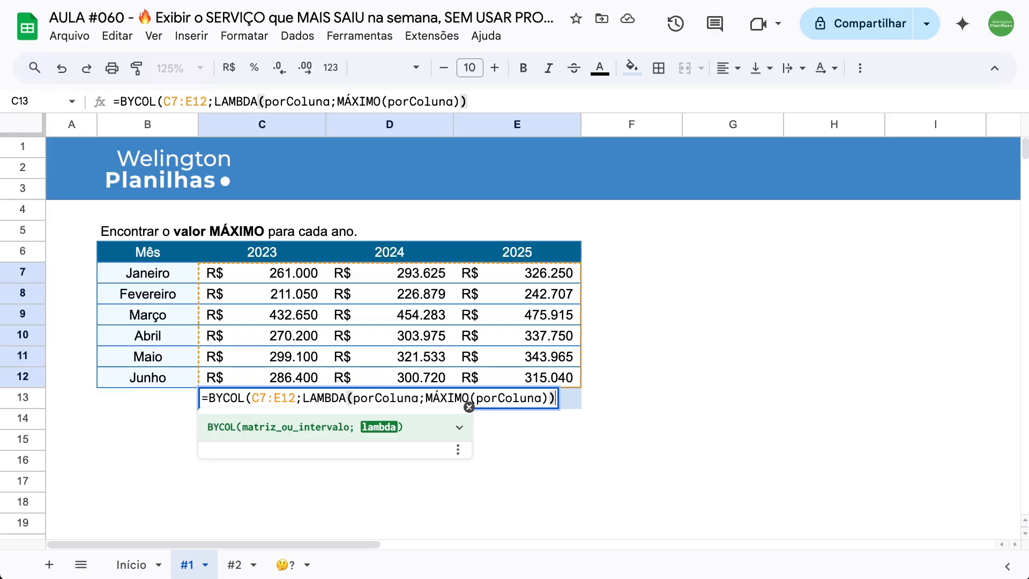
type(")")
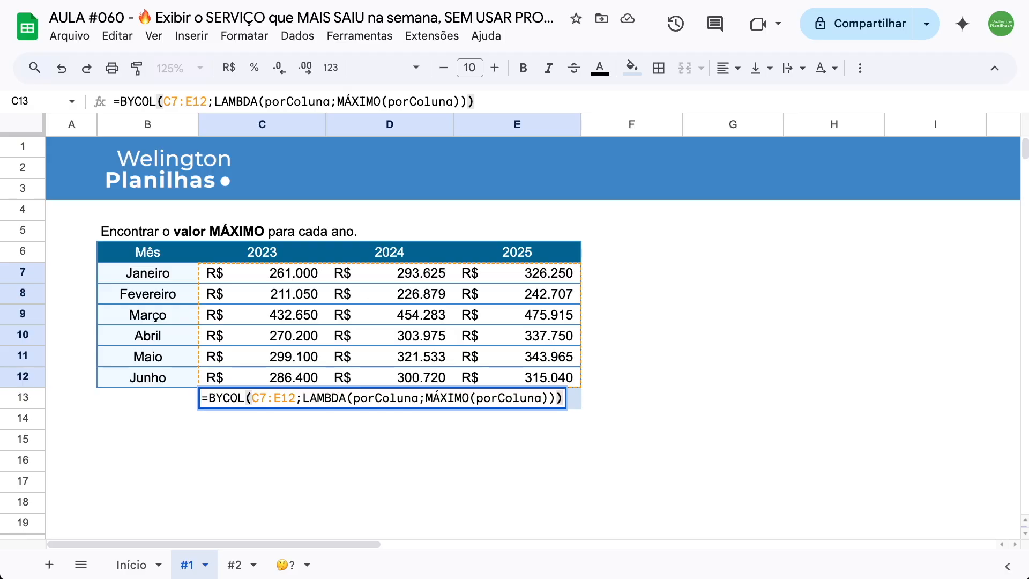
key("Return")
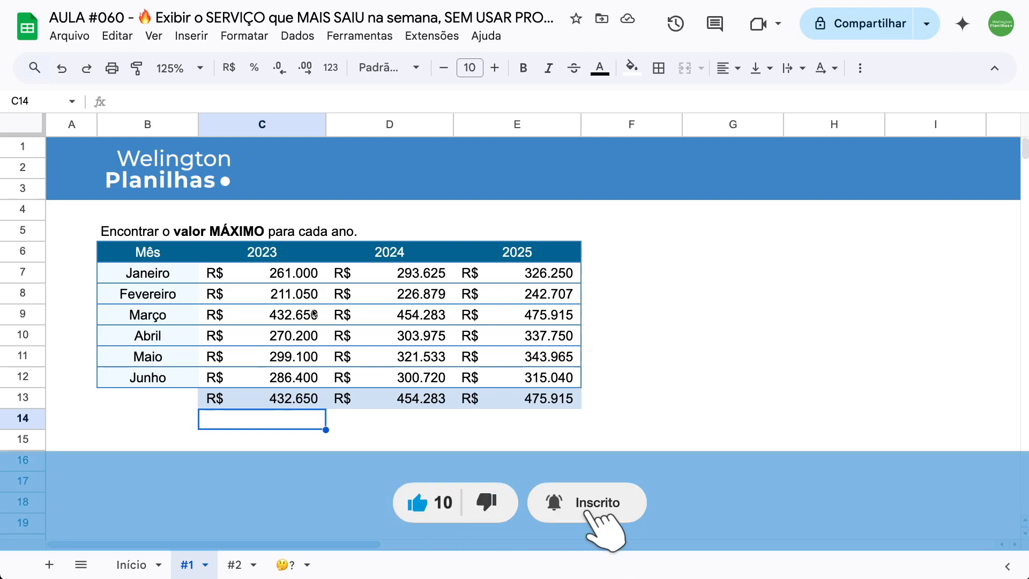
left_click_drag(304, 278, 298, 378)
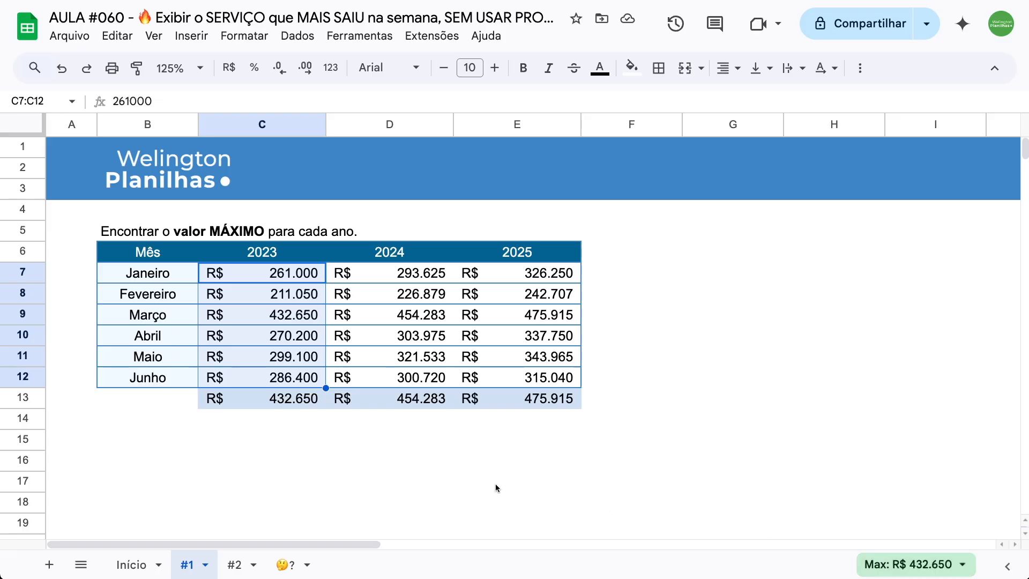
- On sheet #2, clear the contents of C11:F12 below the weekly service table
left_click(234, 564)
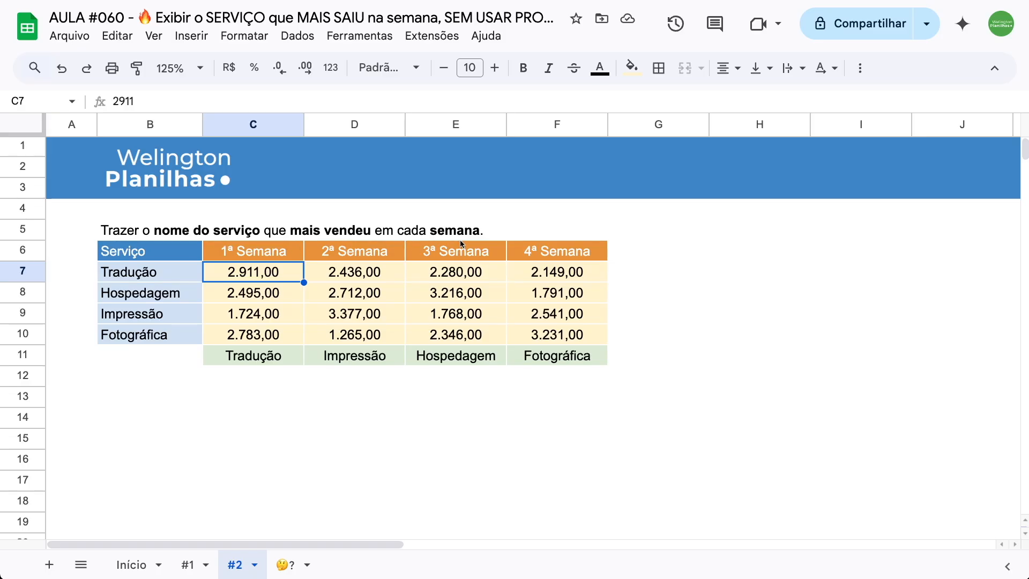
scroll(459, 240, "right", 1)
scroll(334, 340, "left", 1)
left_click_drag(587, 380, 276, 362)
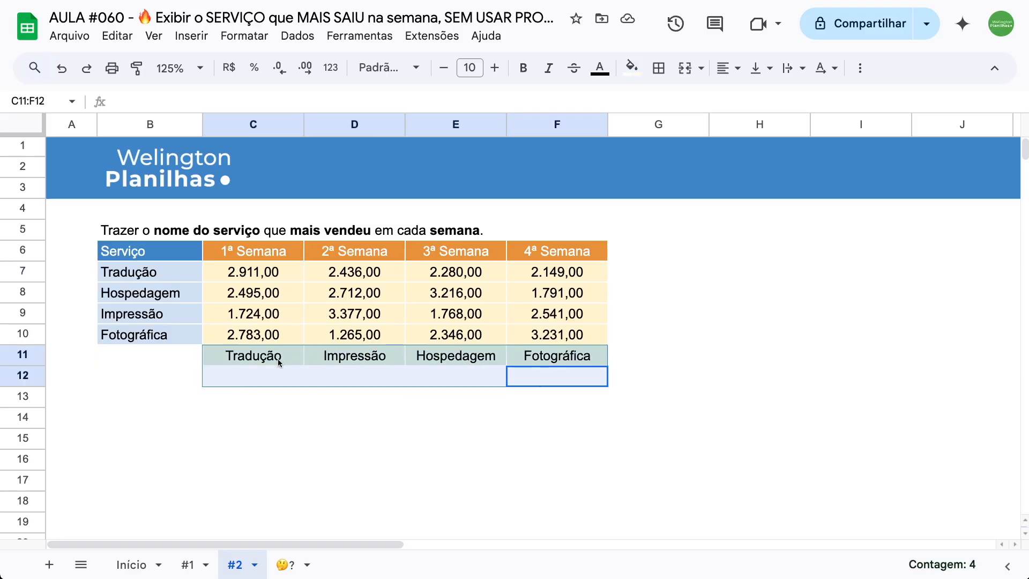
key("Delete")
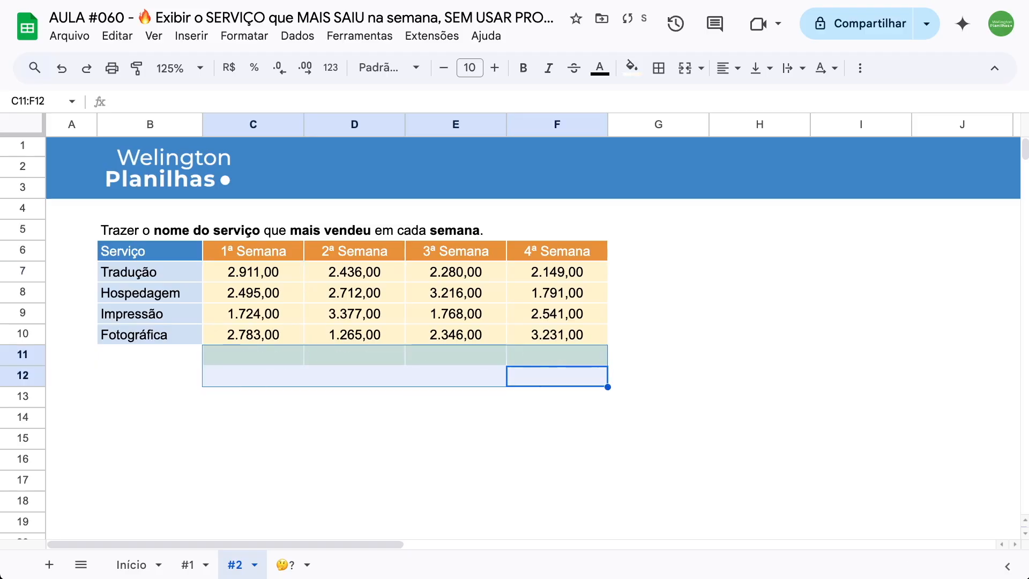
- Start a BYCOL formula in C11 over the weekly sales range C7:F10
left_click(249, 371)
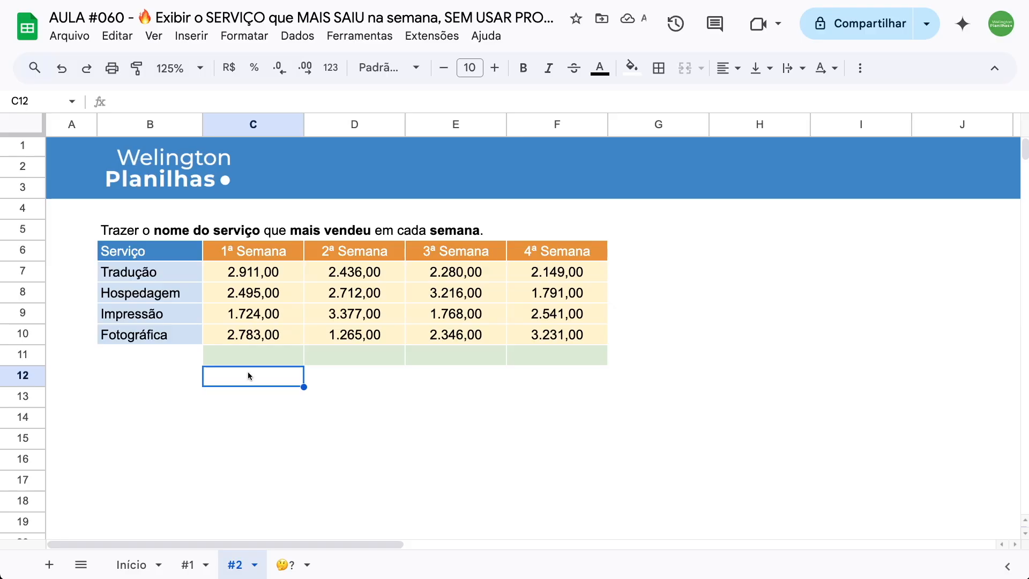
left_click(248, 355)
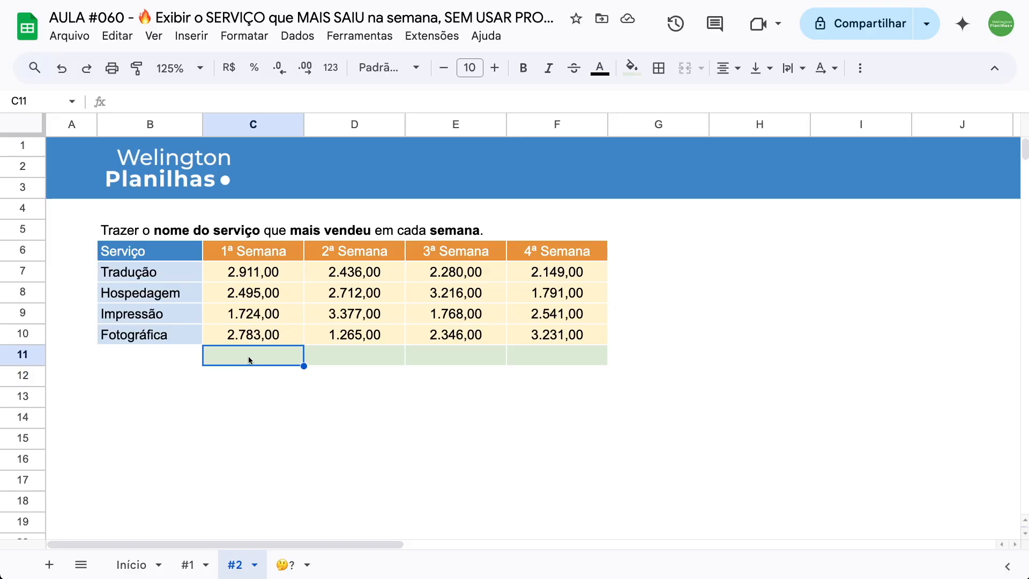
type("=")
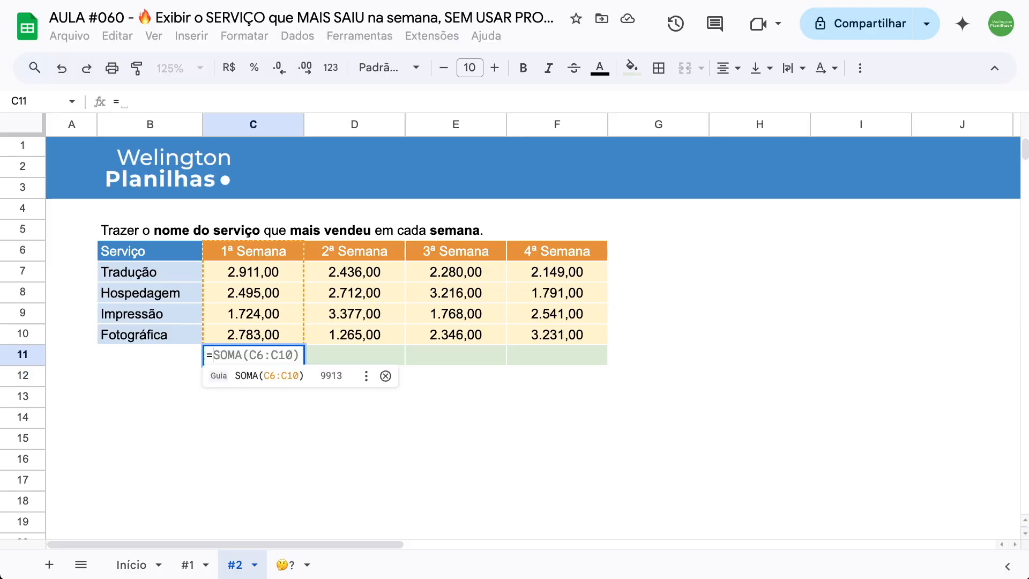
type("byc")
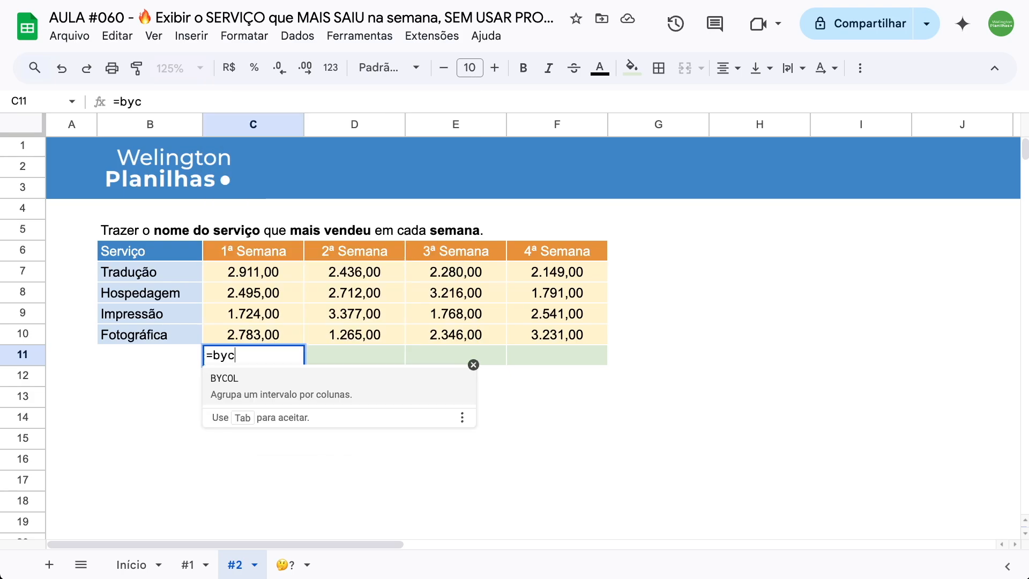
key("Tab")
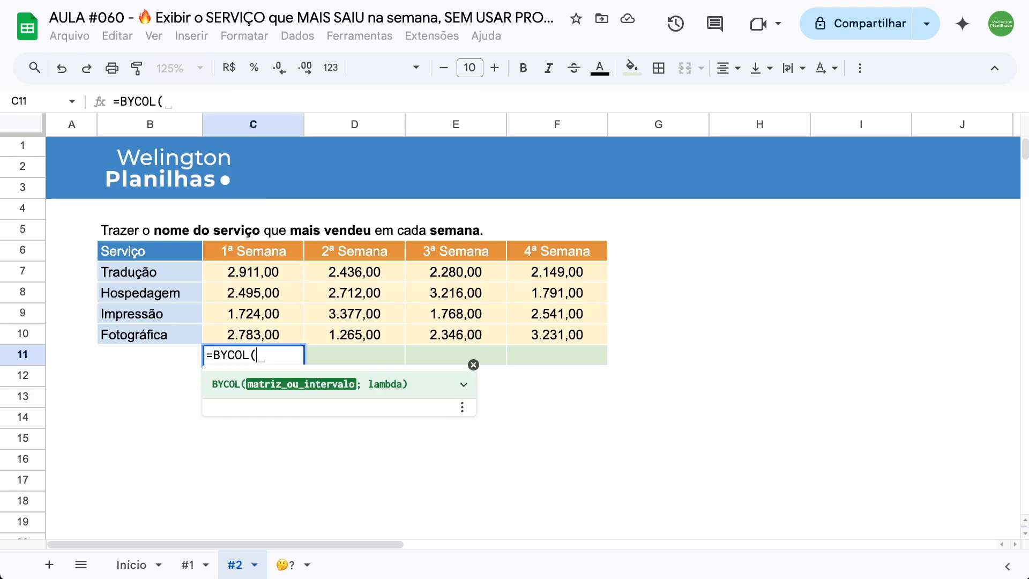
left_click_drag(239, 272, 515, 334)
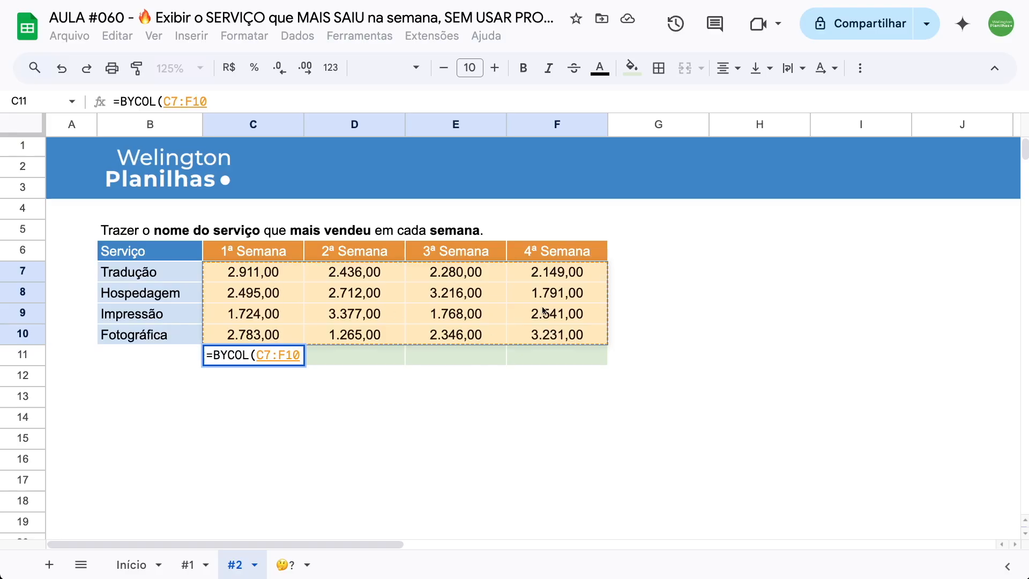
- Add a LAMBDA with the parameter porColuna as the second argument of the BYCOL formula in C11
type(";lam")
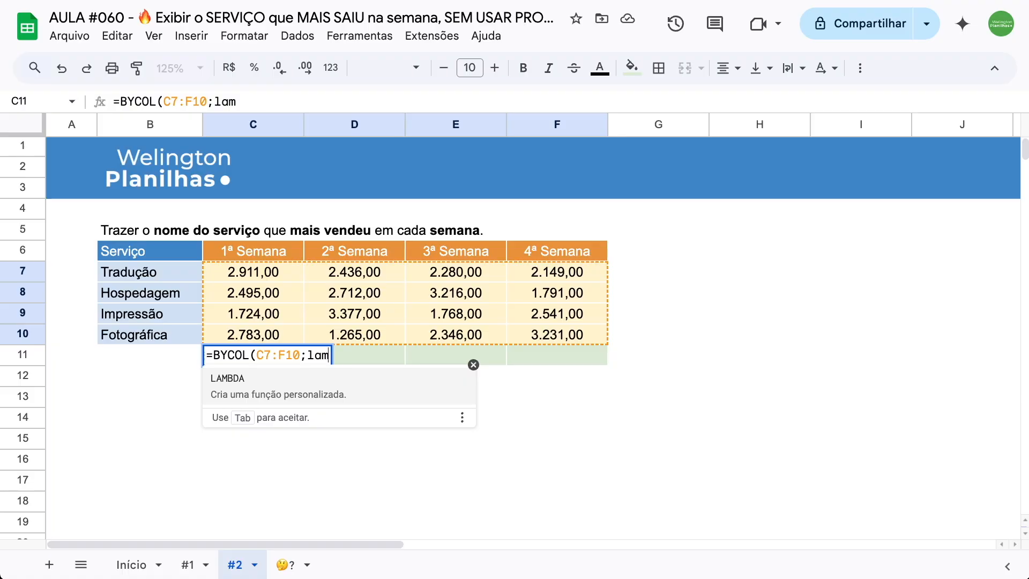
key("Tab")
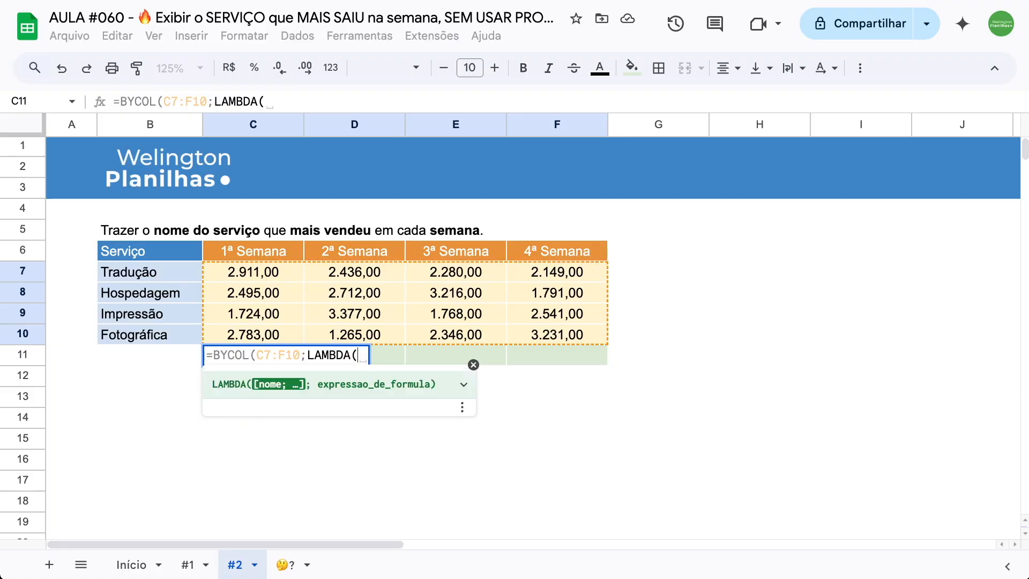
type("porColuna")
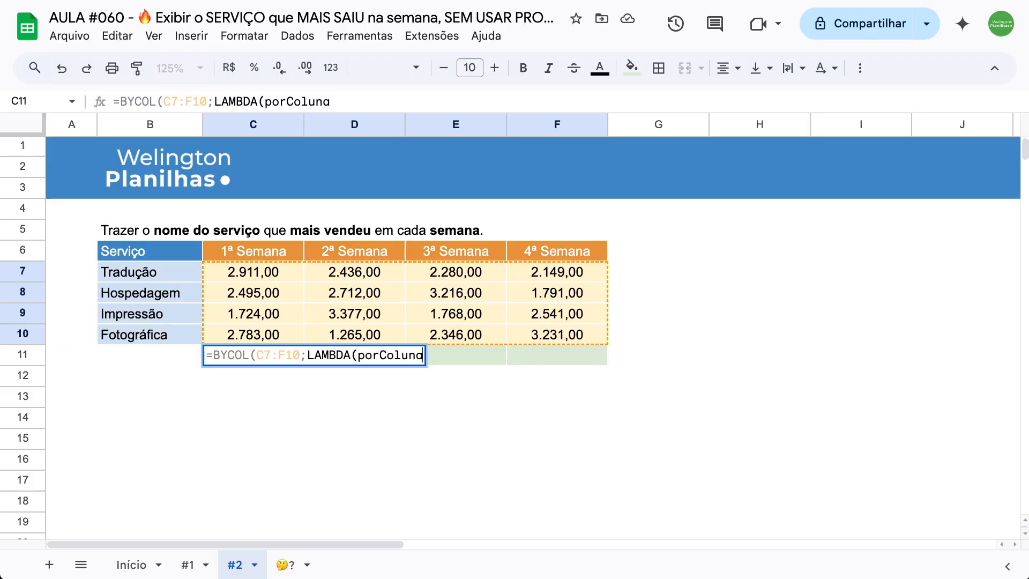
type(";")
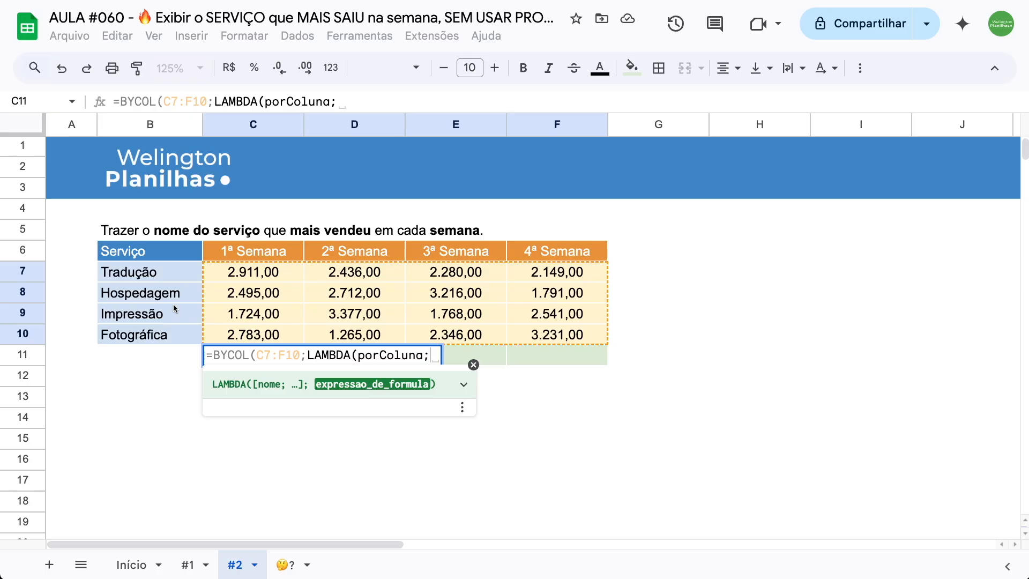
- Start the LAMBDA expression with a FILTER over the service names B7:B10 and a condition beginning porColuna=
type("fil")
key("Tab")
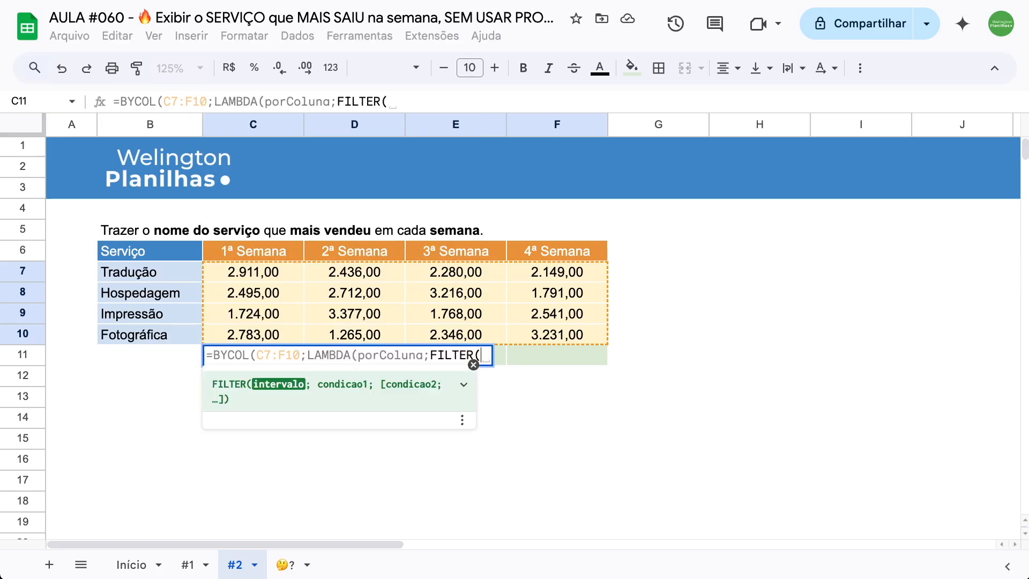
left_click_drag(184, 272, 183, 333)
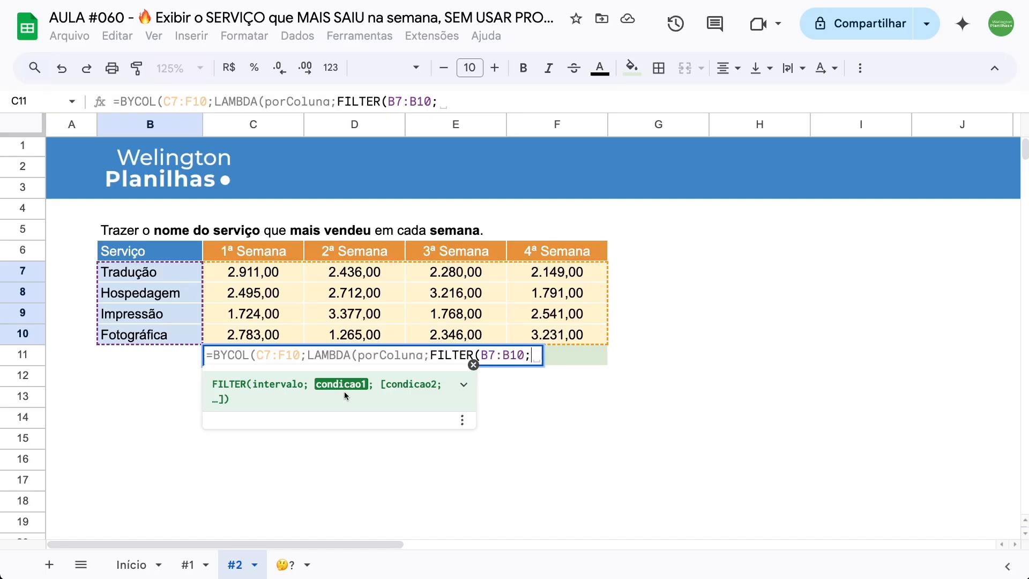
type("porColu")
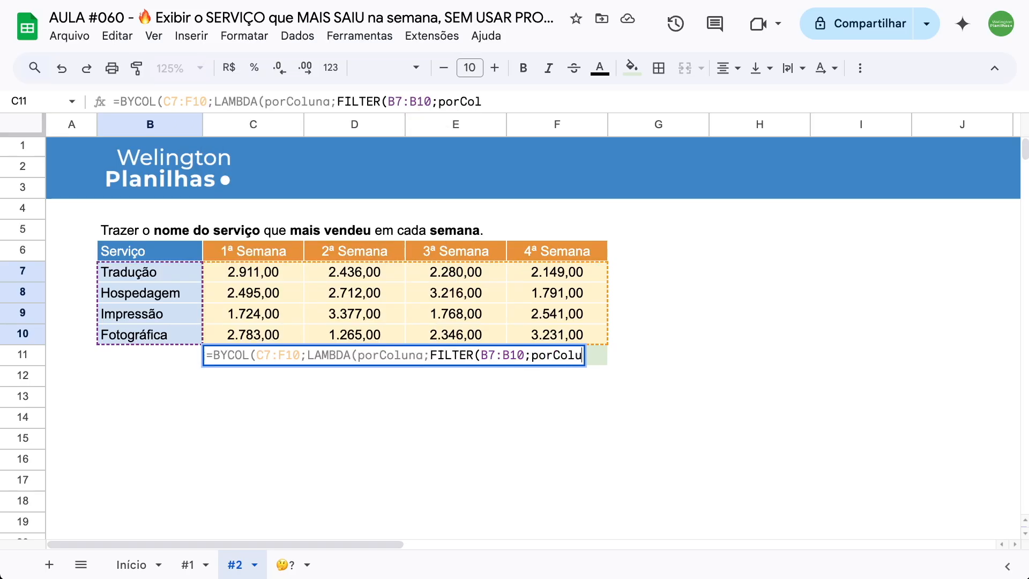
type("na")
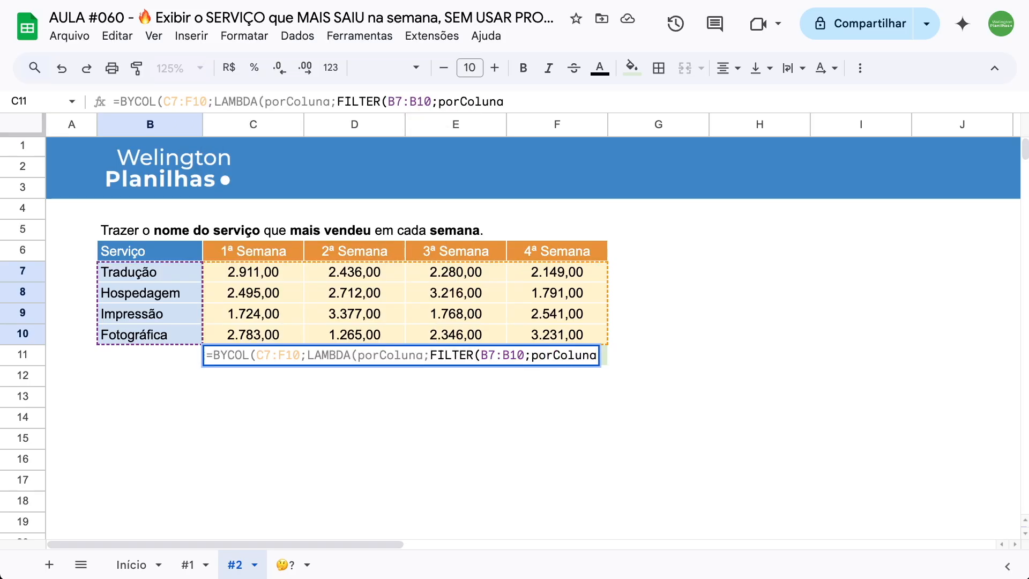
type("=")
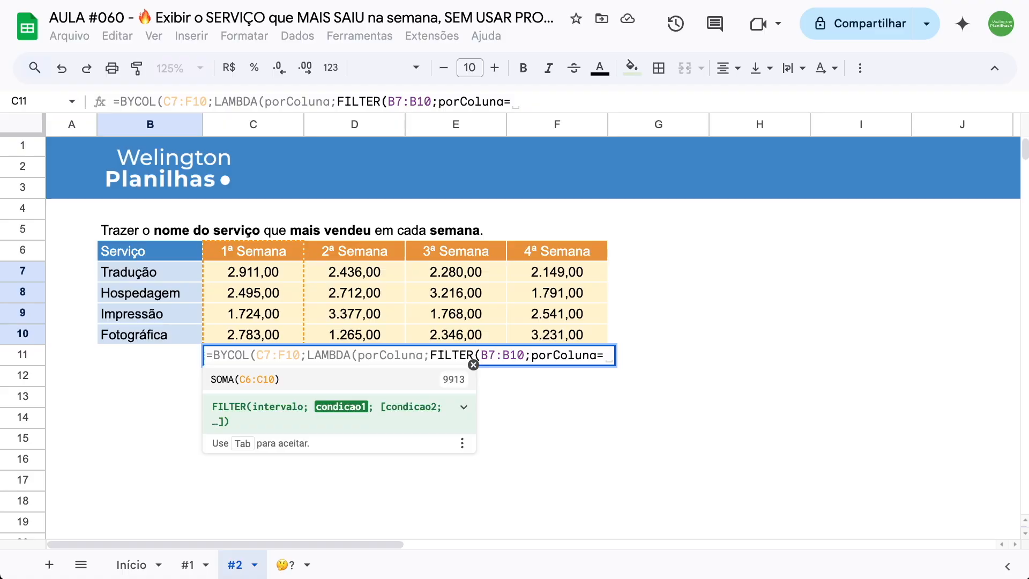
type("má")
- Complete the FILTER condition with MÁXIMO(porColuna), close all the open functions, and commit the formula
key("Tab")
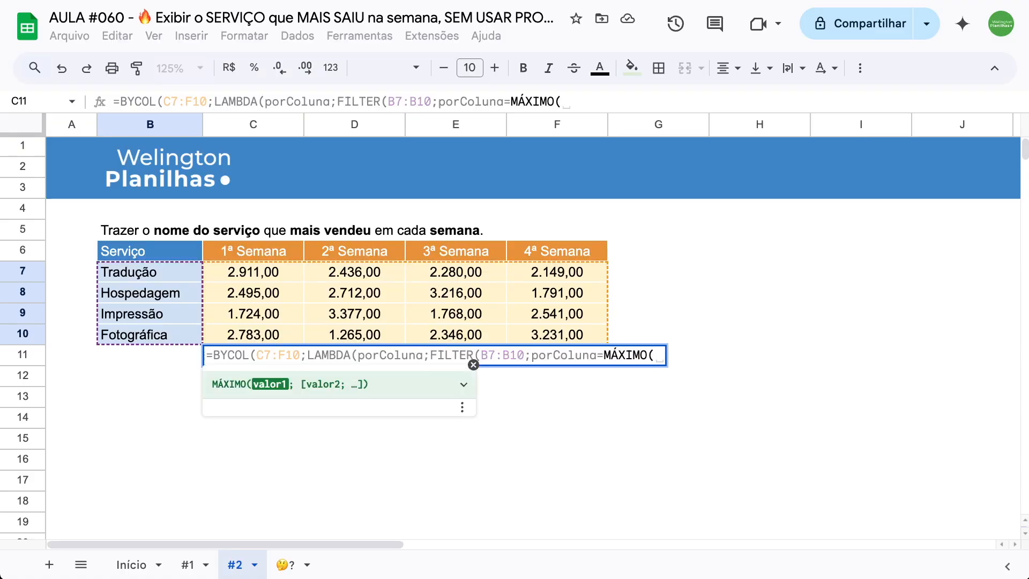
type("porColuna")
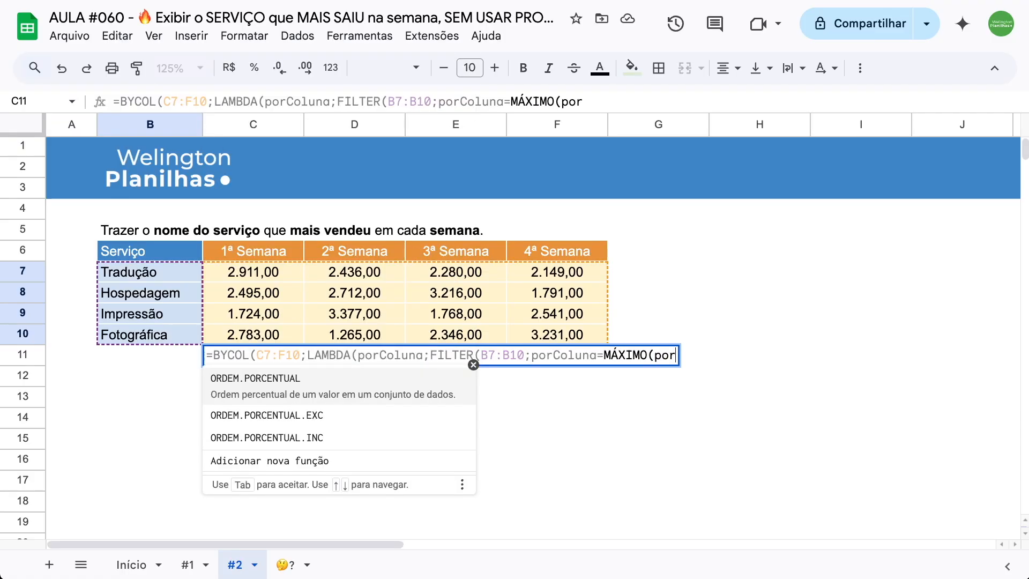
type(")")
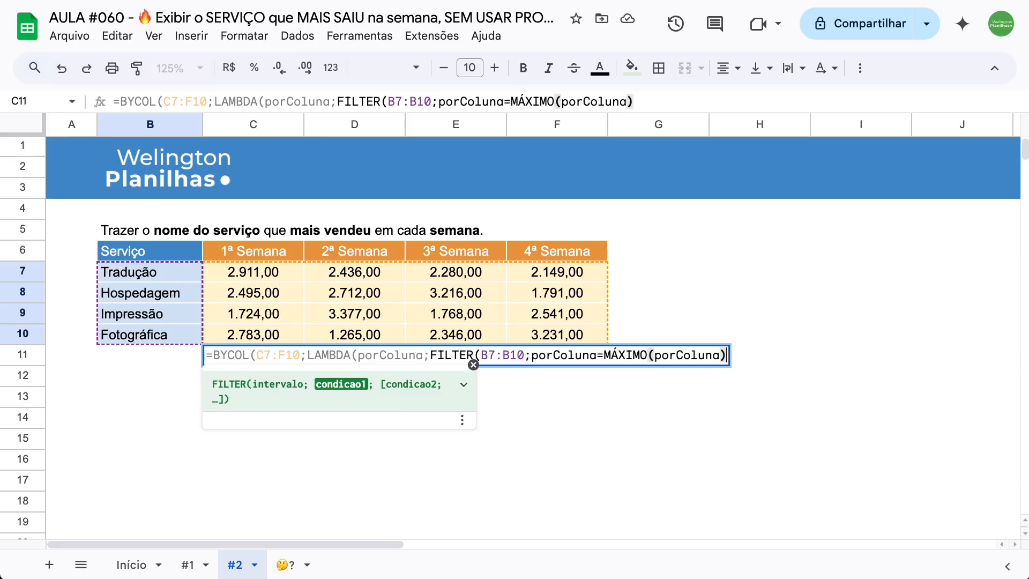
type(")")
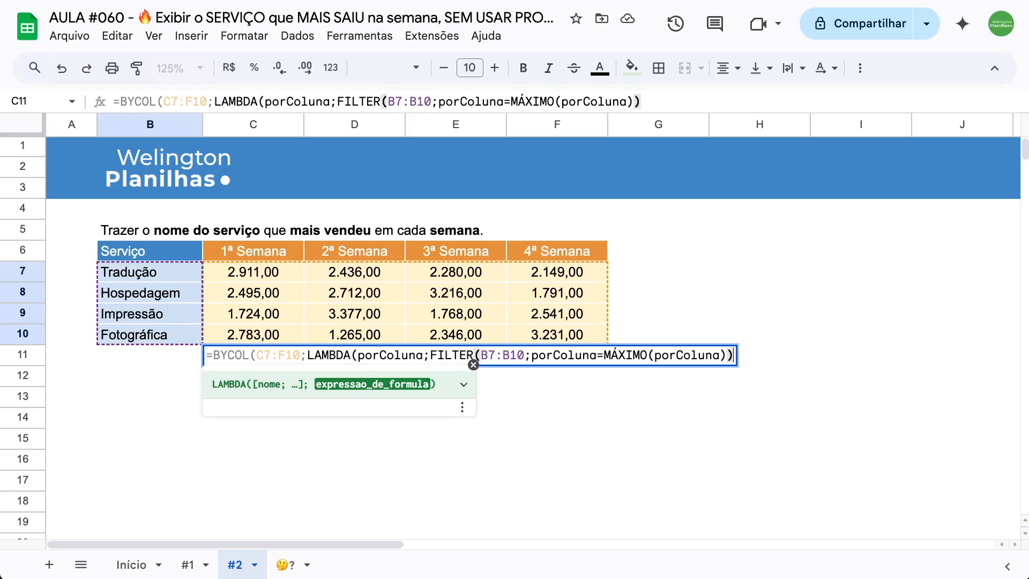
type(")")
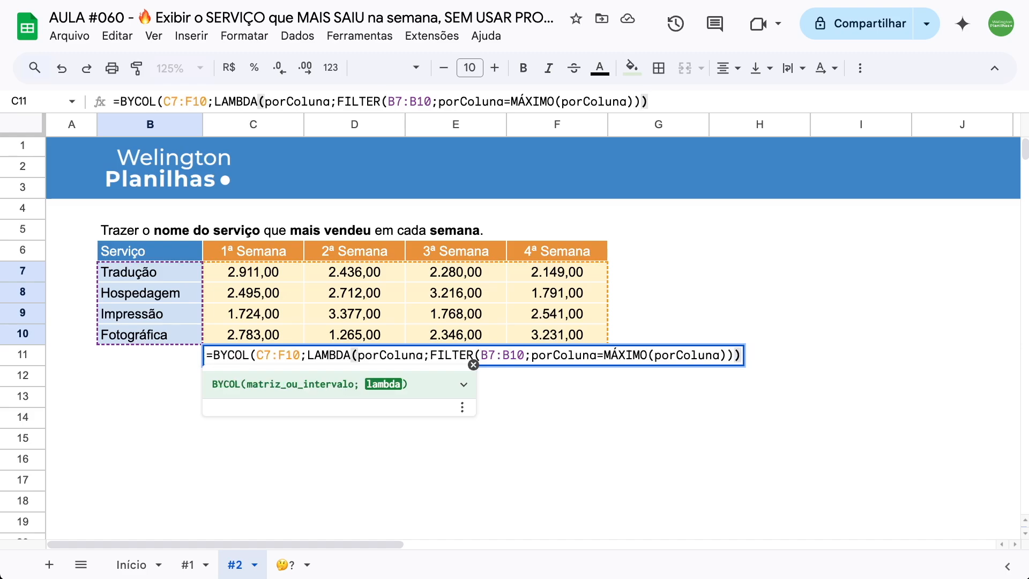
type(")")
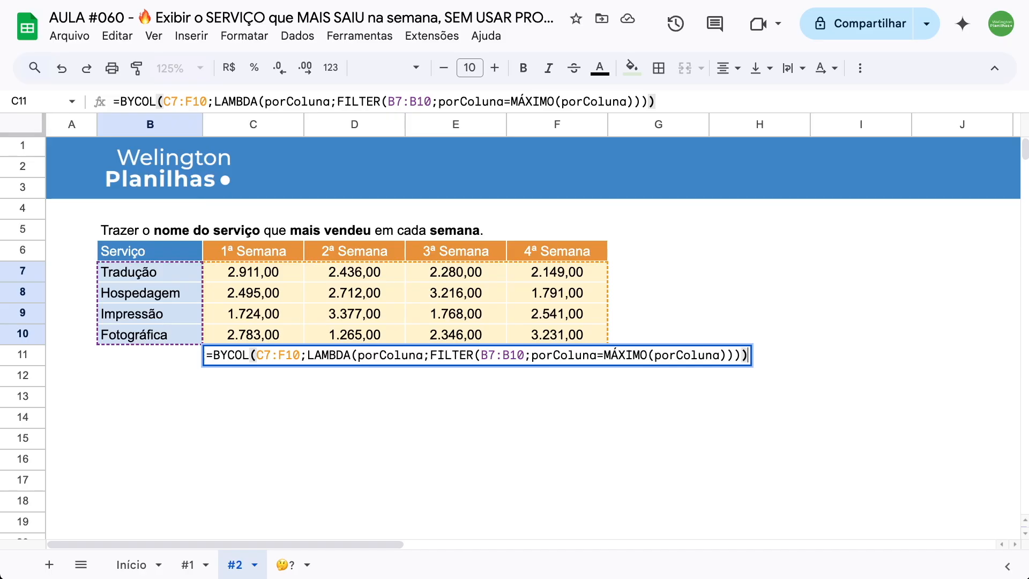
key("Return")
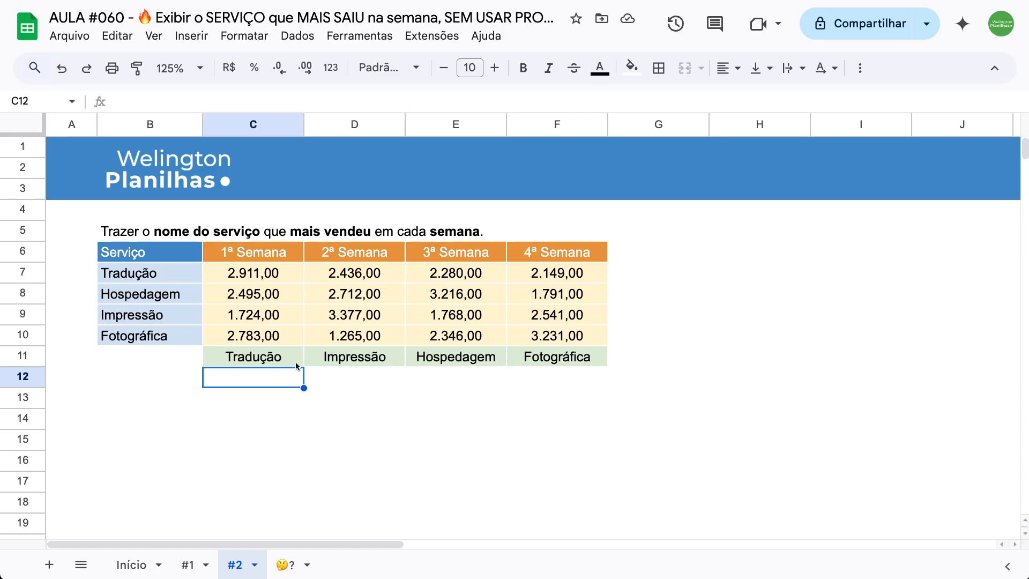
- Set Hospedagem's 2ª Semana value in D8 to 4712 to test the formula
double_click(341, 294)
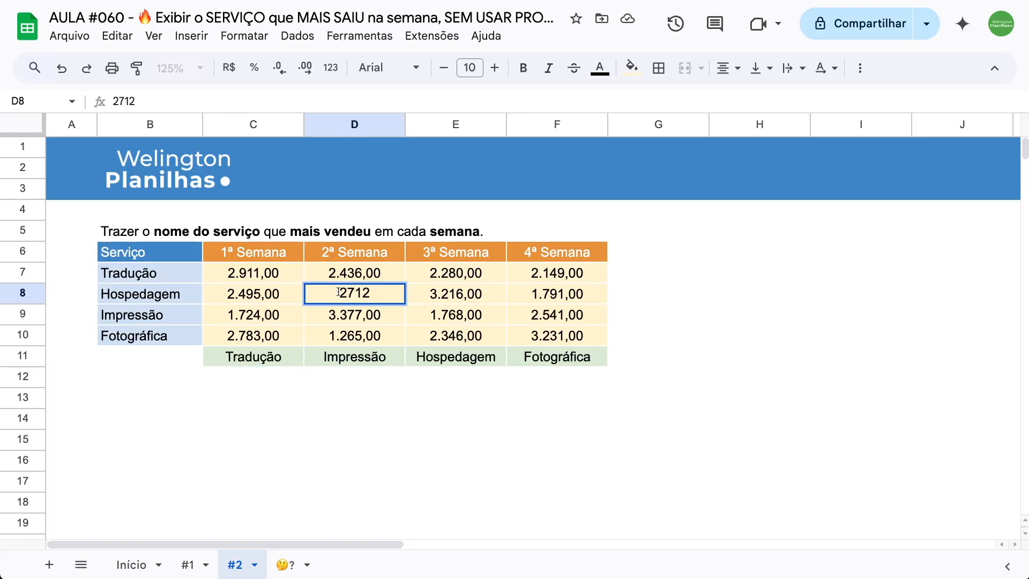
key("Delete")
type("4")
key("Return")
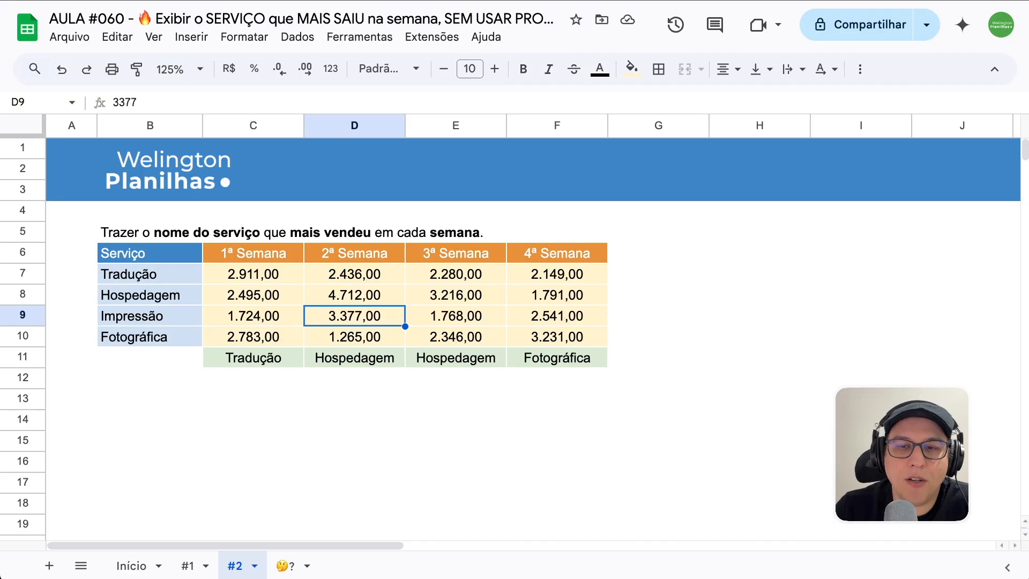
- Show the 🤔? sheet with the list of videos in the LAMBDA function series
left_click(289, 565)
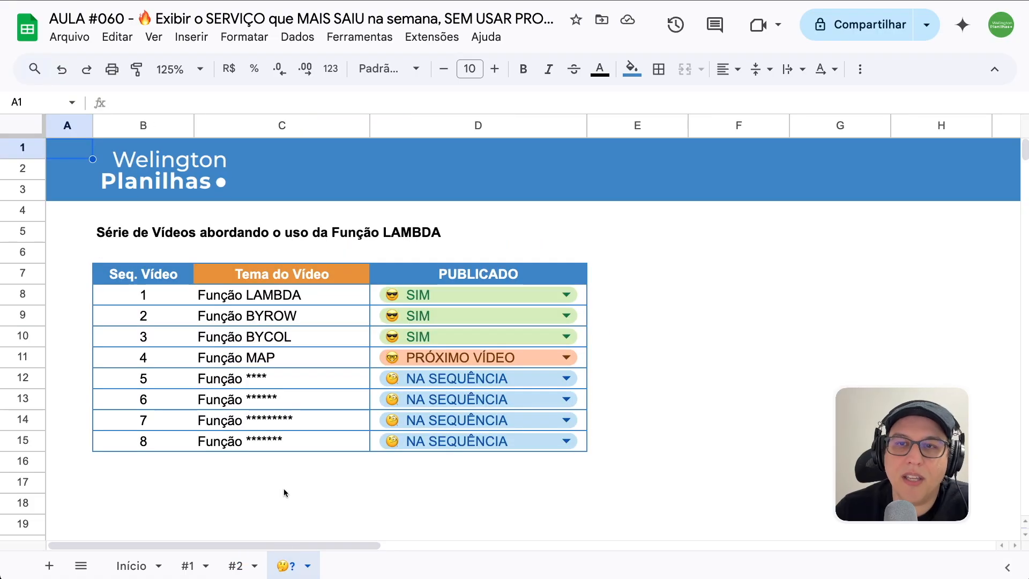